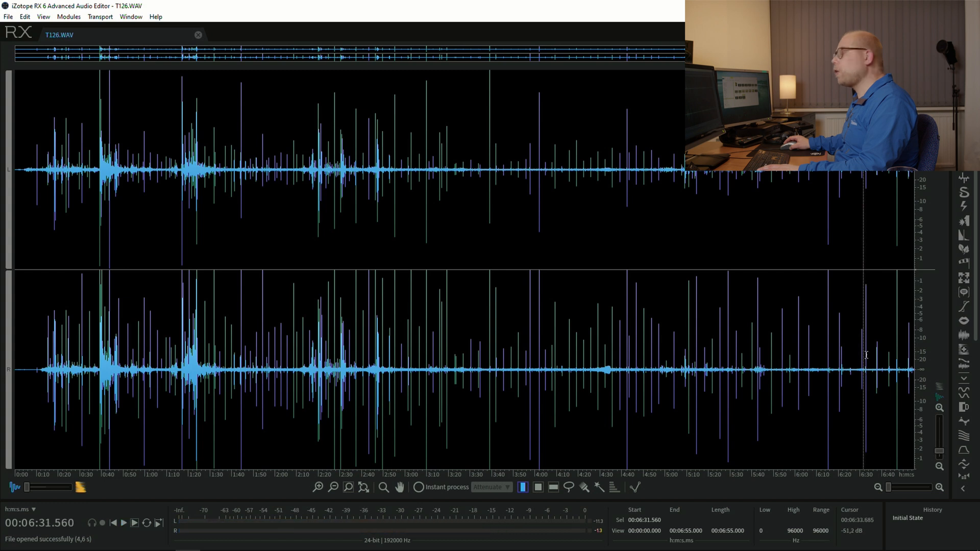
- Copy about 6 seconds of only the second (R) channel, starting at 6:30, into a new audio file
left_click_drag(874, 359, 861, 358)
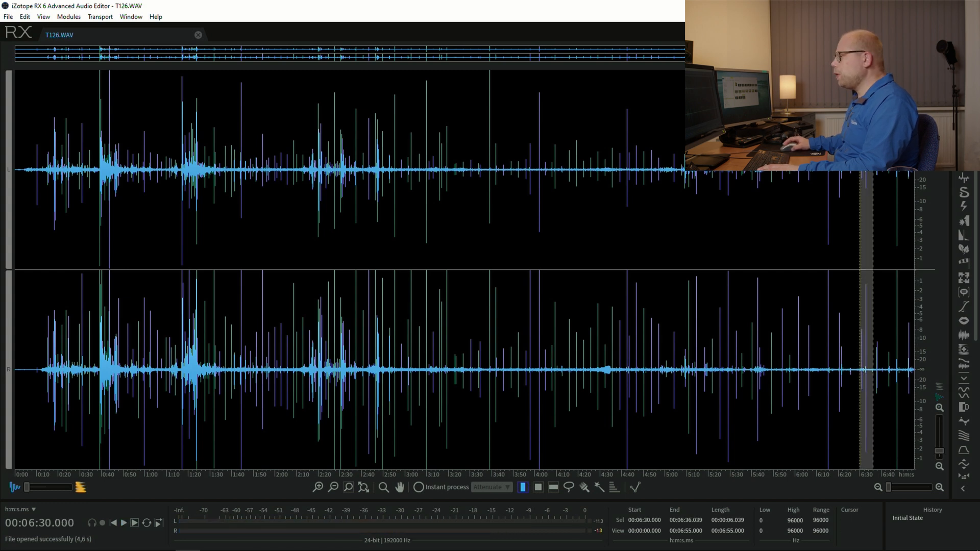
left_click(8, 424)
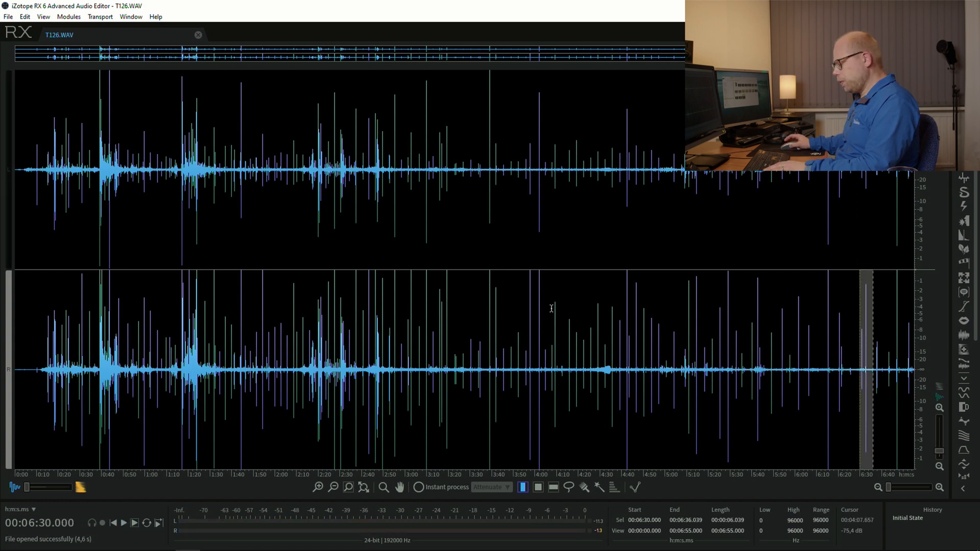
key("ctrl+c")
key("ctrl+shift+n")
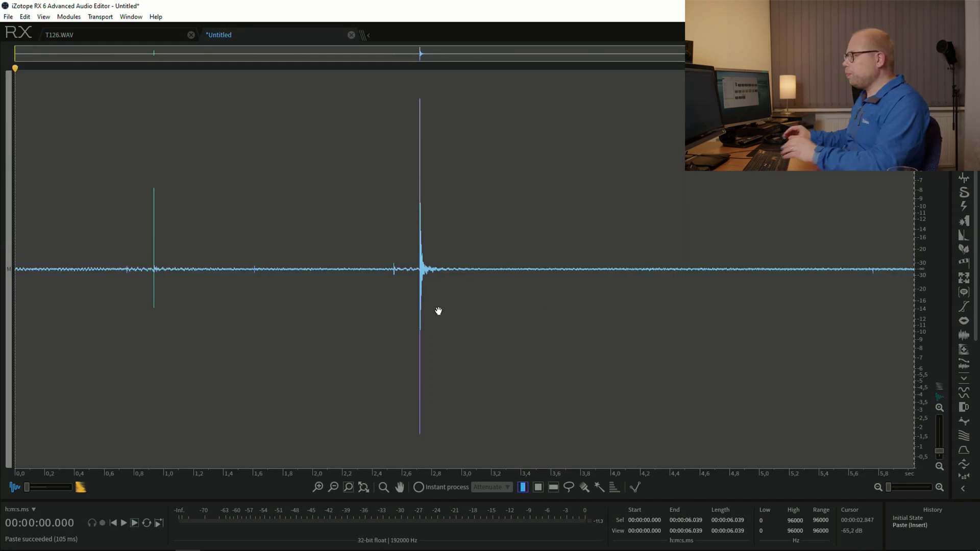
- Mark the main transient in the clip with a time selection from about 0.82 to 0.95 seconds
left_click(105, 304)
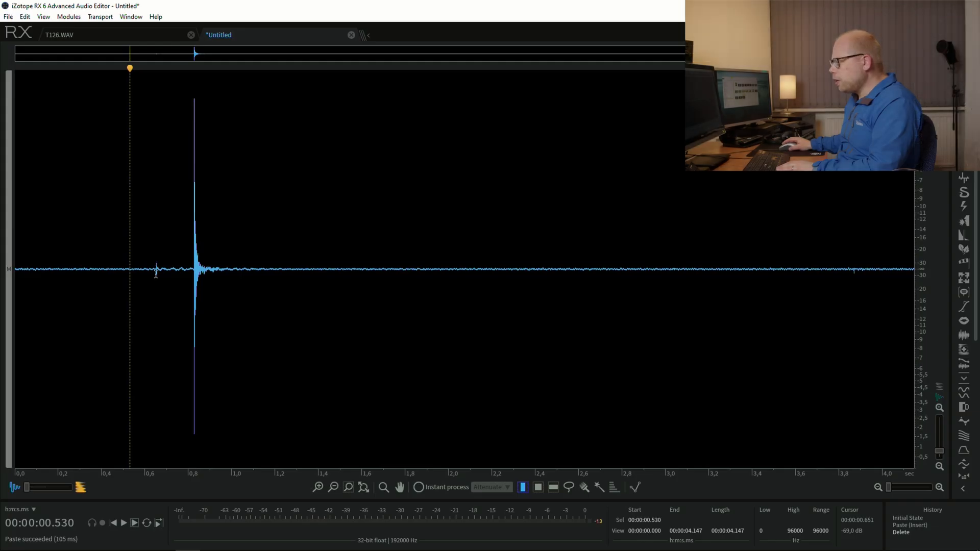
left_click(155, 269)
left_click_drag(158, 269, 222, 276)
left_click(144, 286)
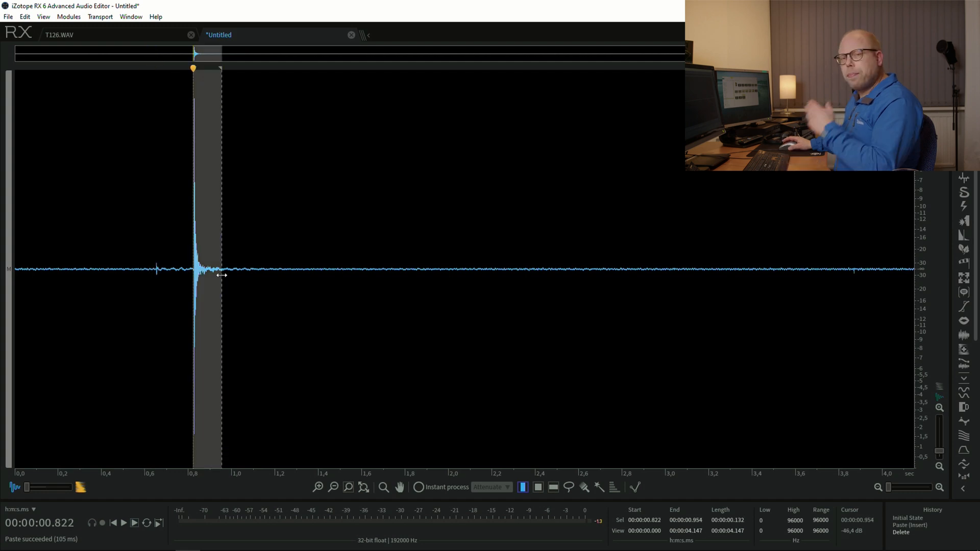
- Audition the main transient repeatedly, starting playback from several points shortly before it
left_click(102, 293)
key("space")
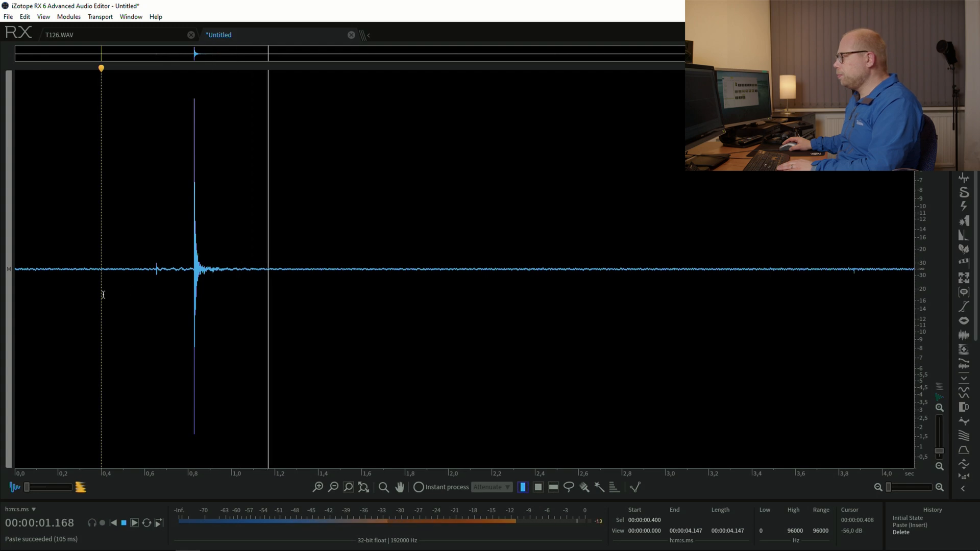
key("space")
left_click(123, 293)
key("space")
key("space")
left_click(175, 295)
key("space")
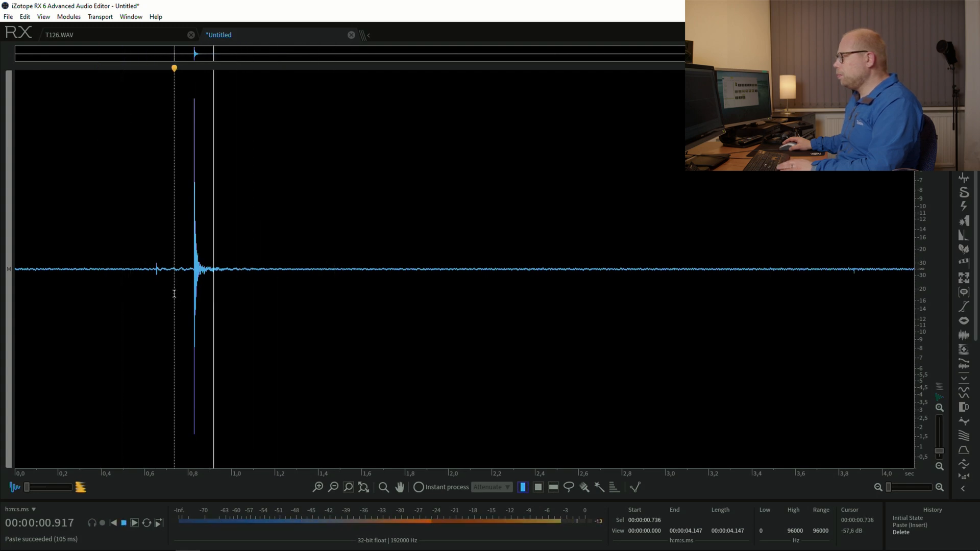
key("space")
left_click(189, 284)
left_click(168, 292)
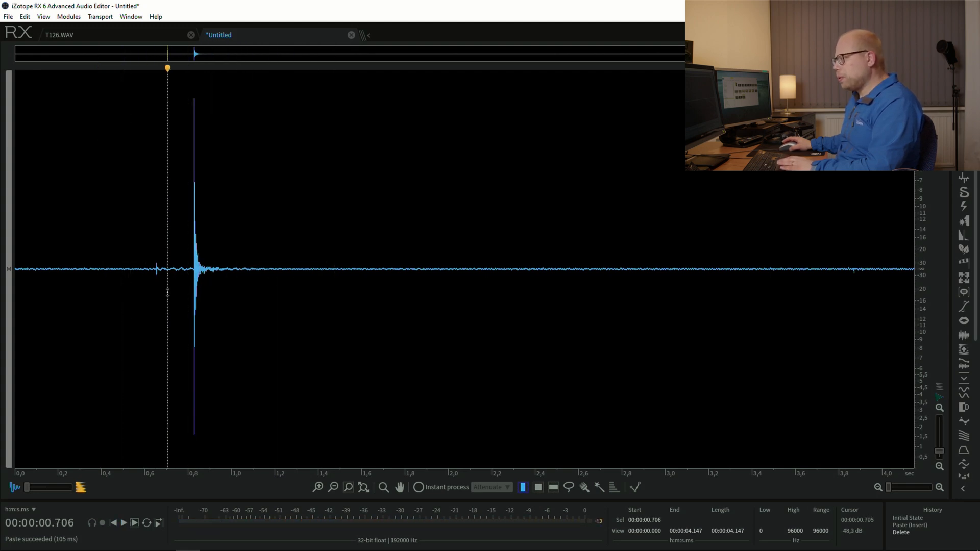
key("space")
key("space")
key("space")
key("space")
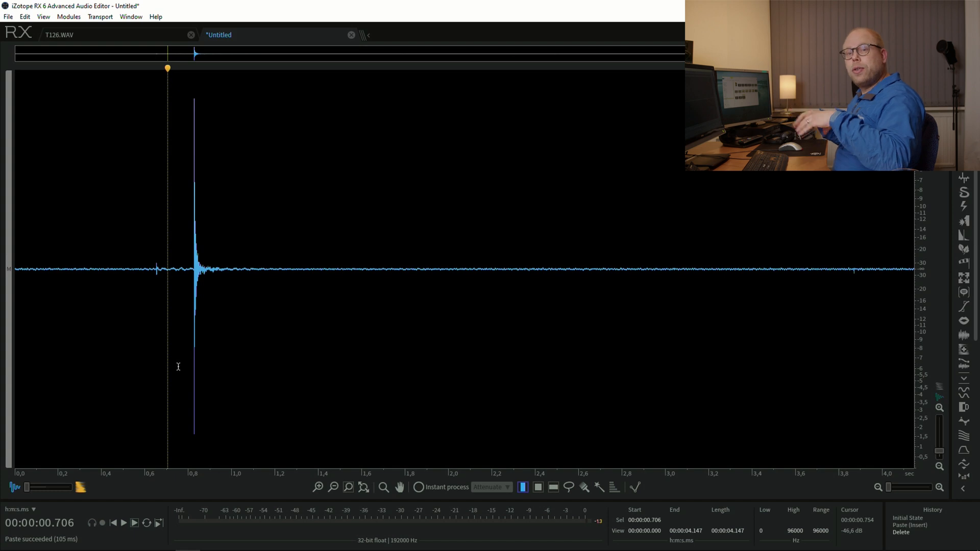
- Change the display from waveform to full spectrogram and audition the clip from before the two transients
key("shift+Tab")
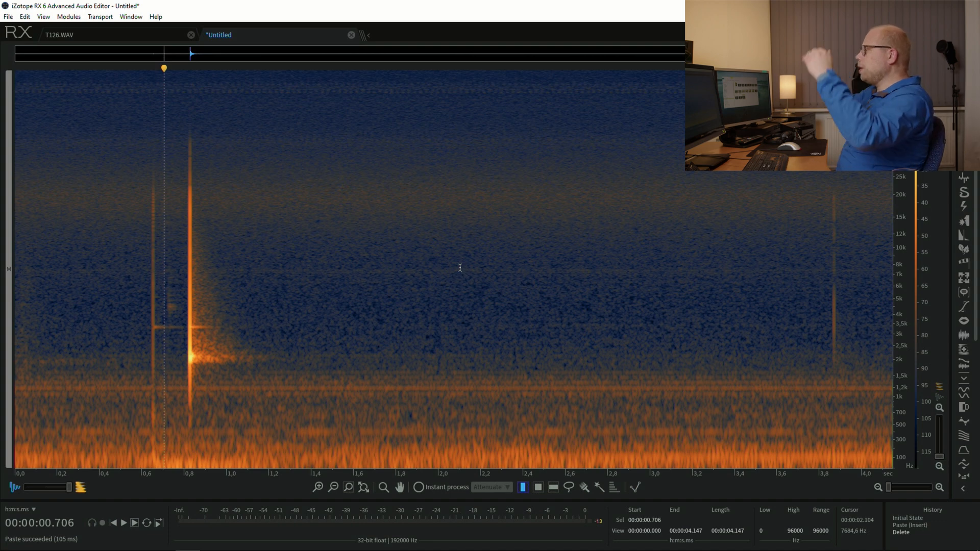
left_click(107, 337)
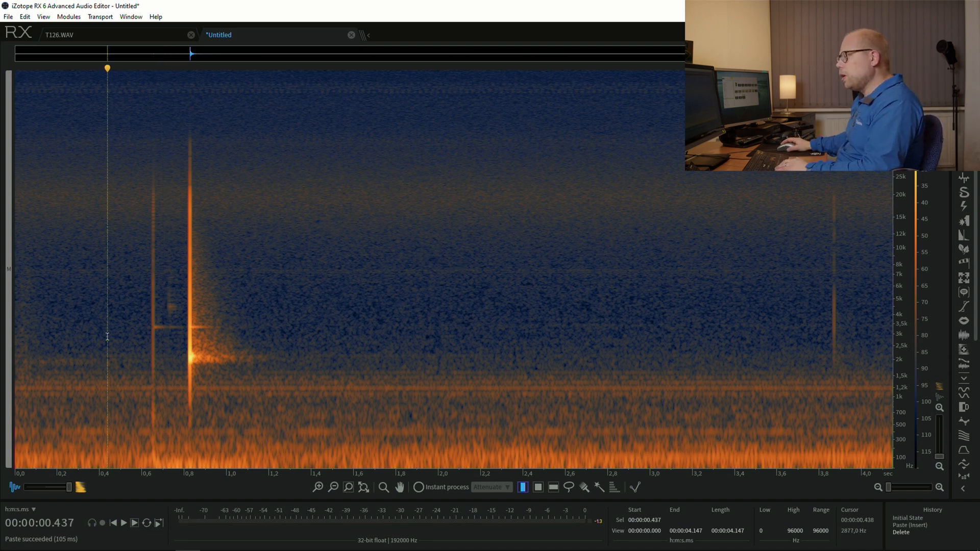
left_click(167, 350)
left_click(95, 347)
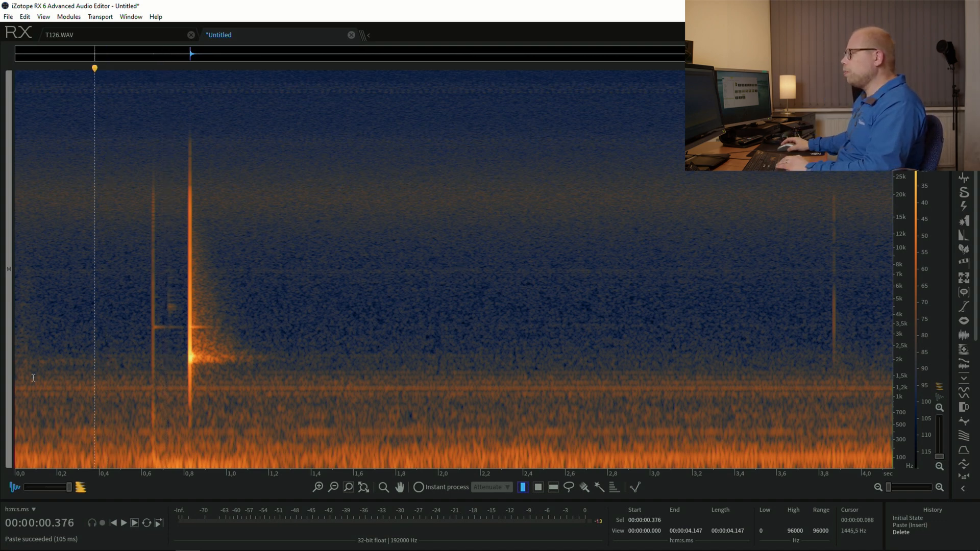
key("space")
left_click(54, 372)
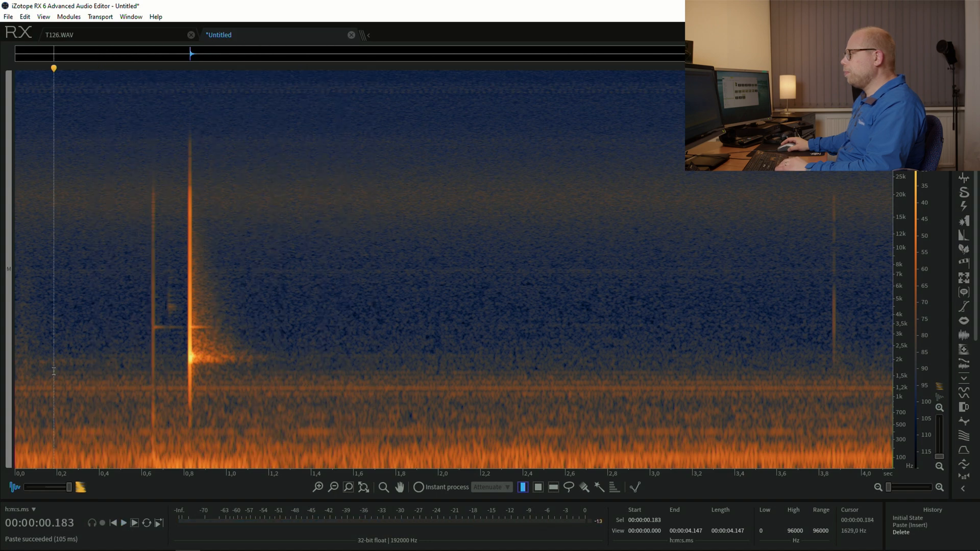
key("space")
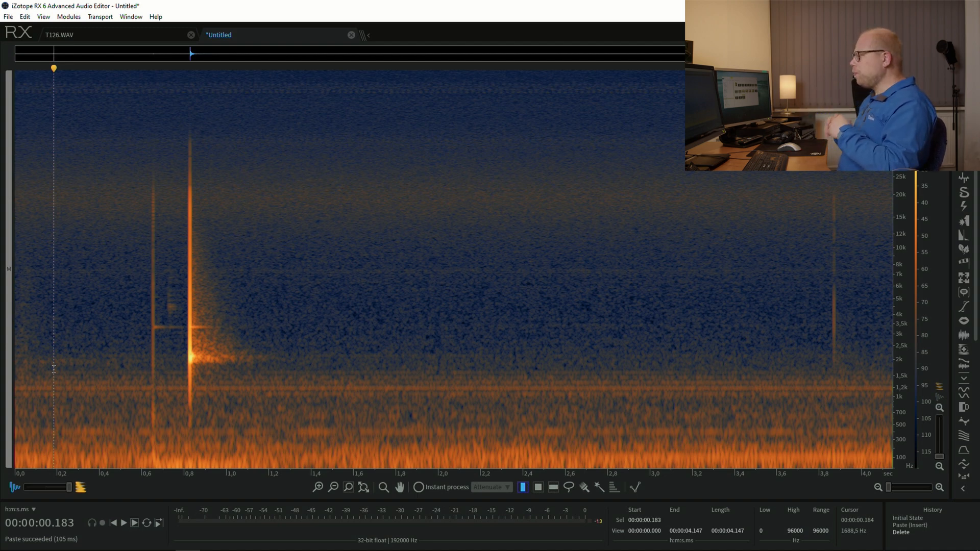
- Select the frequency band from about 555 to 1302 Hz across the whole clip, then clear it with the Lasso selection tool
left_click(553, 487)
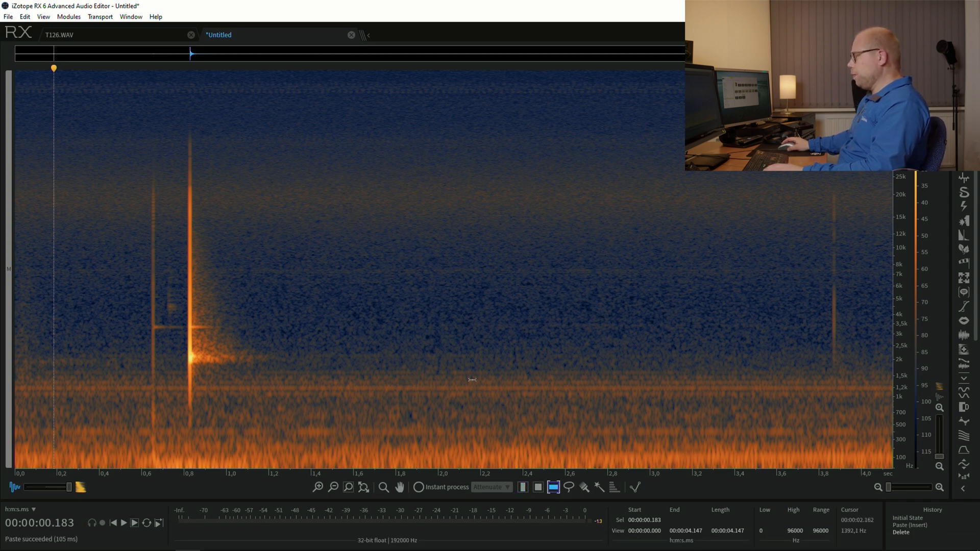
left_click_drag(470, 376, 473, 383)
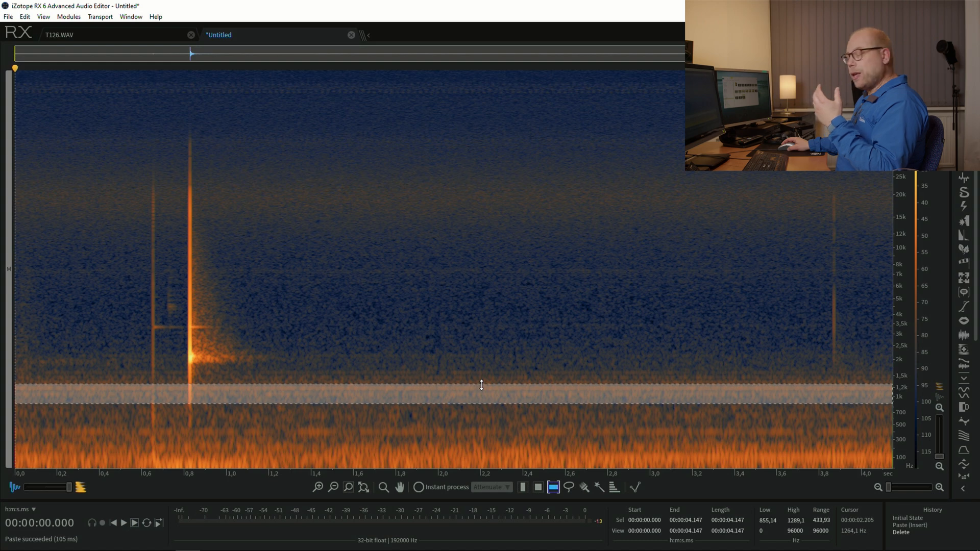
left_click_drag(482, 404, 482, 420)
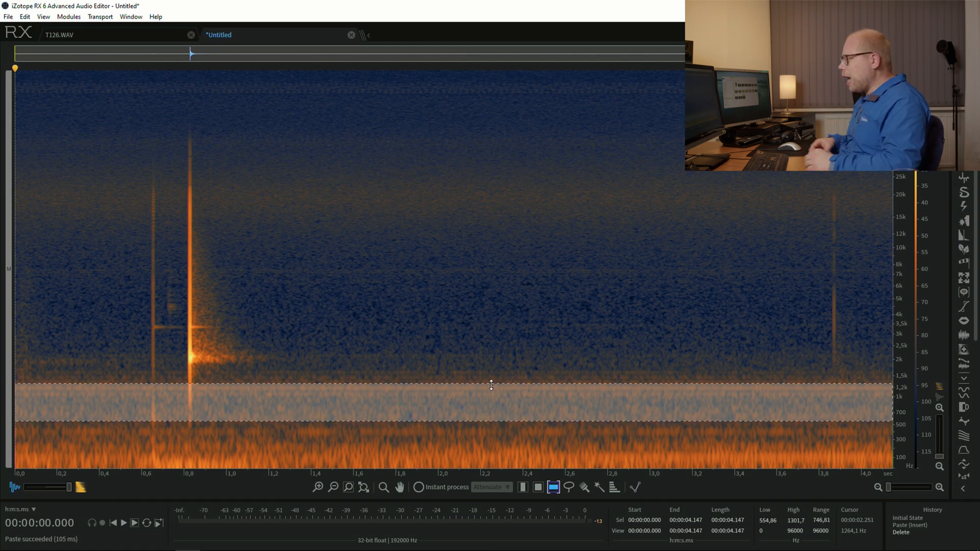
key("l")
left_click(288, 442)
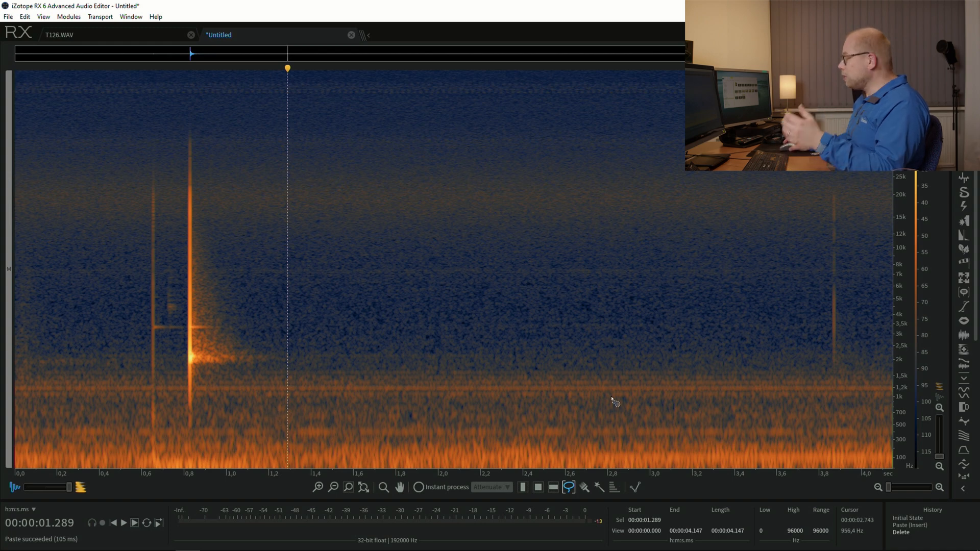
- Apply a digital EQ to the clip with a 504 Hz, 24 dB/oct high-pass and a low-pass above 20 kHz
left_click(969, 295)
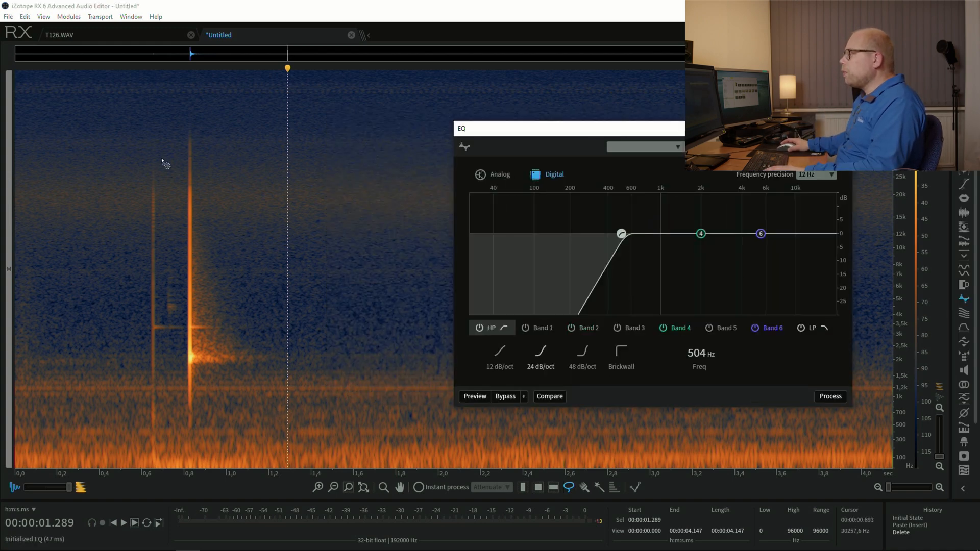
left_click_drag(543, 122, 501, 240)
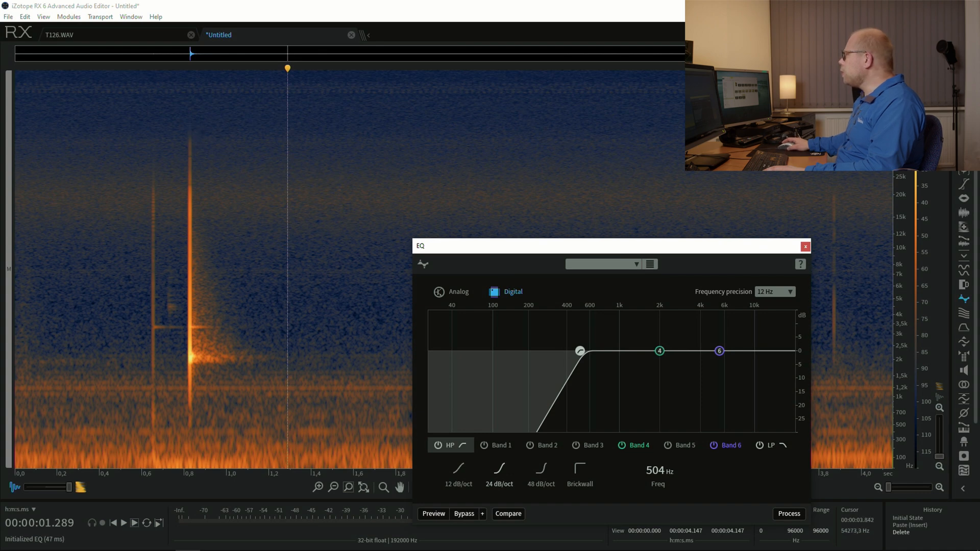
left_click_drag(681, 249, 560, 167)
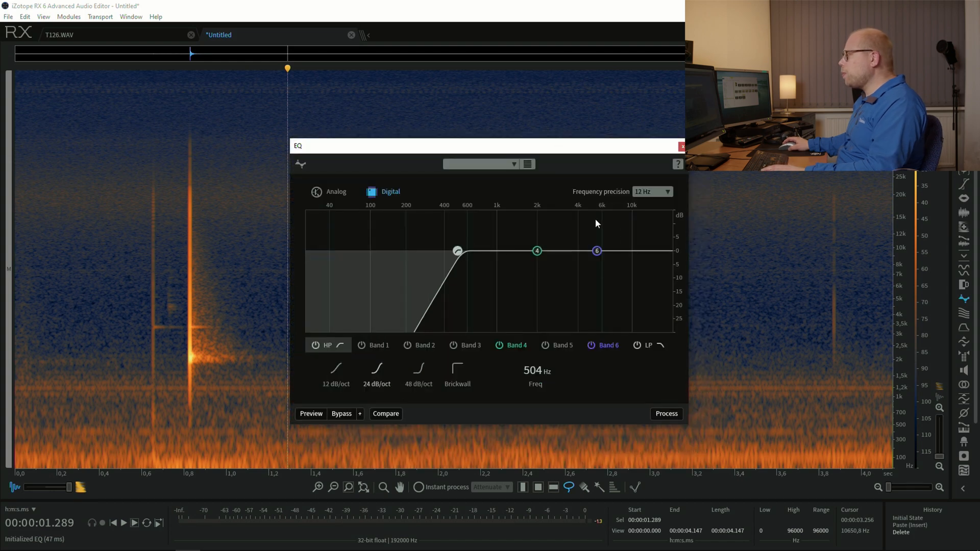
left_click_drag(592, 209, 492, 216)
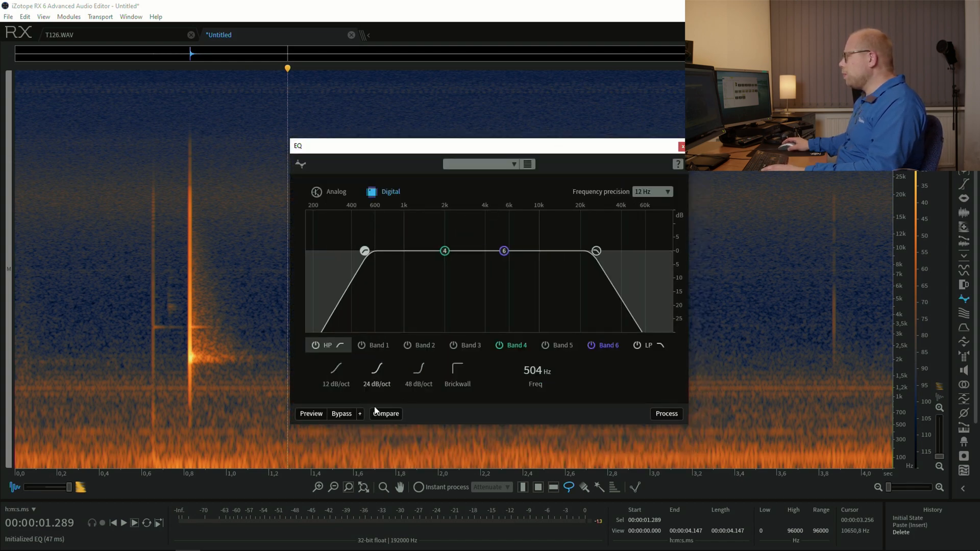
left_click(667, 413)
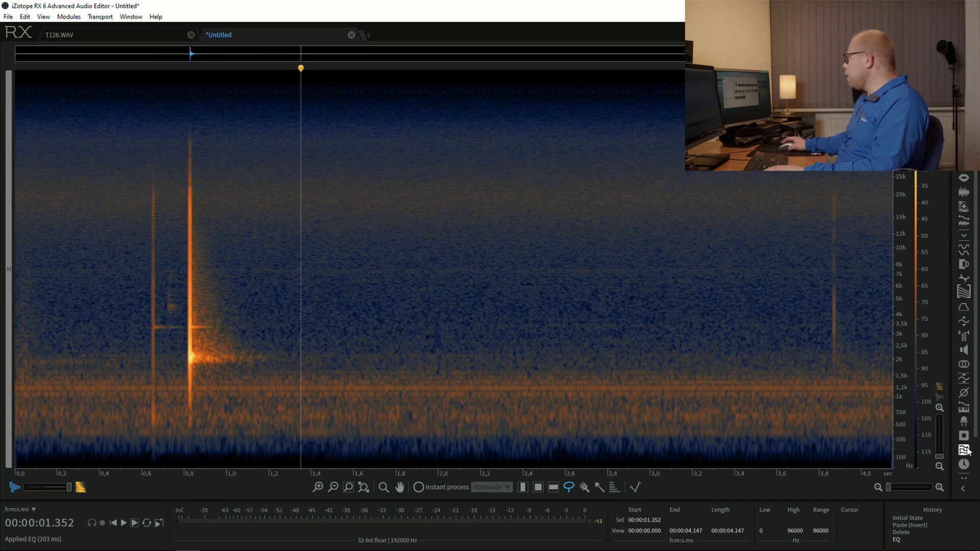
- Apply Spectral De-noise to the whole clip
scroll(975, 424, "down", 4)
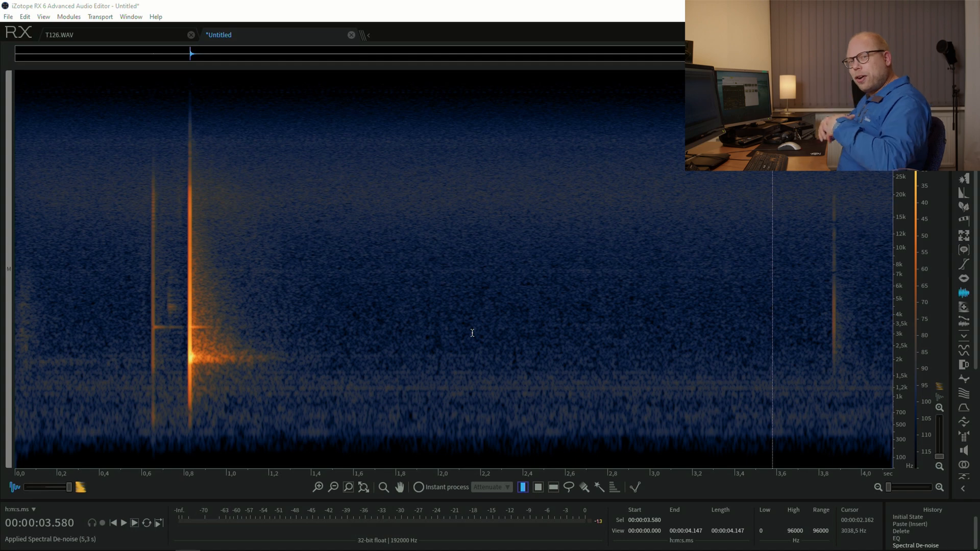
- Compare the EQ and Spectral De-noise history states by auditioning the transients in each, ending on Spectral De-noise
left_click(936, 545)
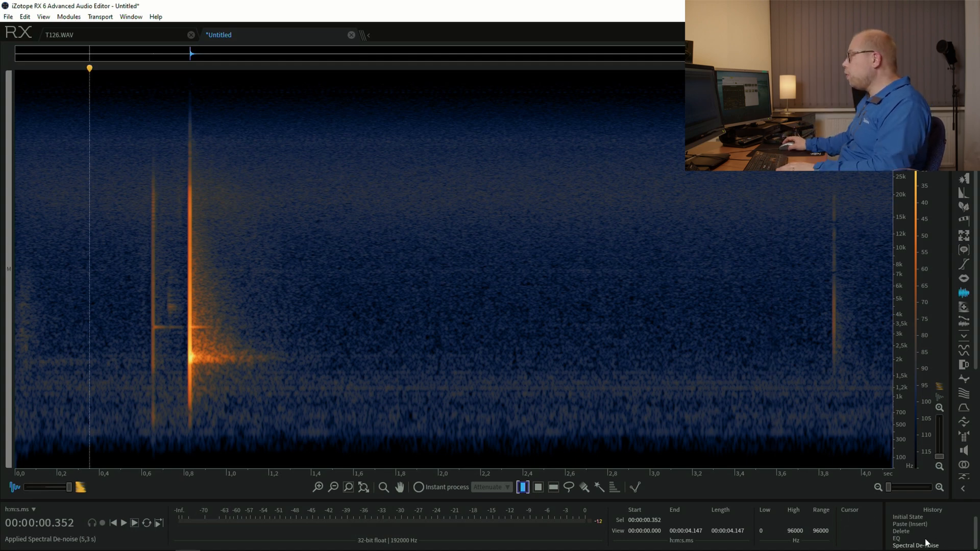
left_click(925, 539)
left_click(117, 354)
key("space")
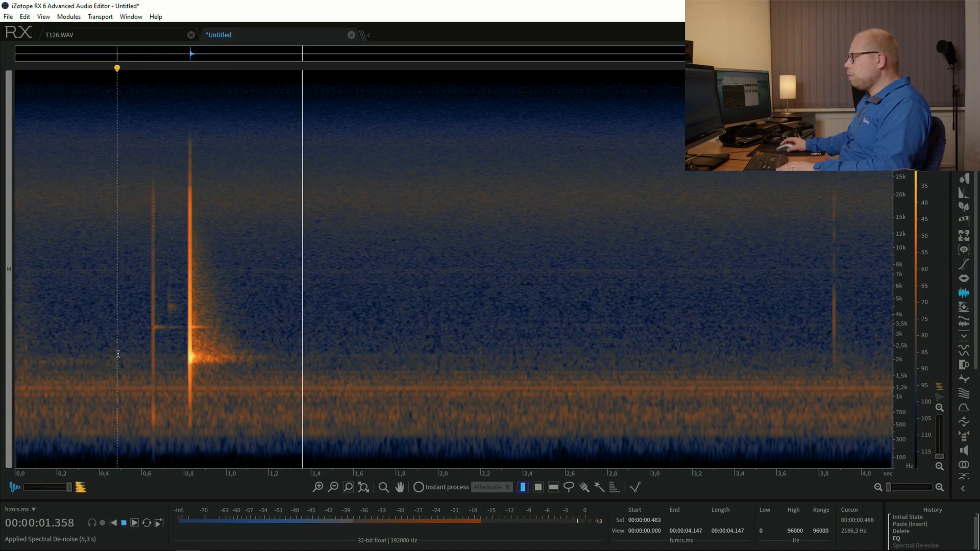
left_click(106, 352)
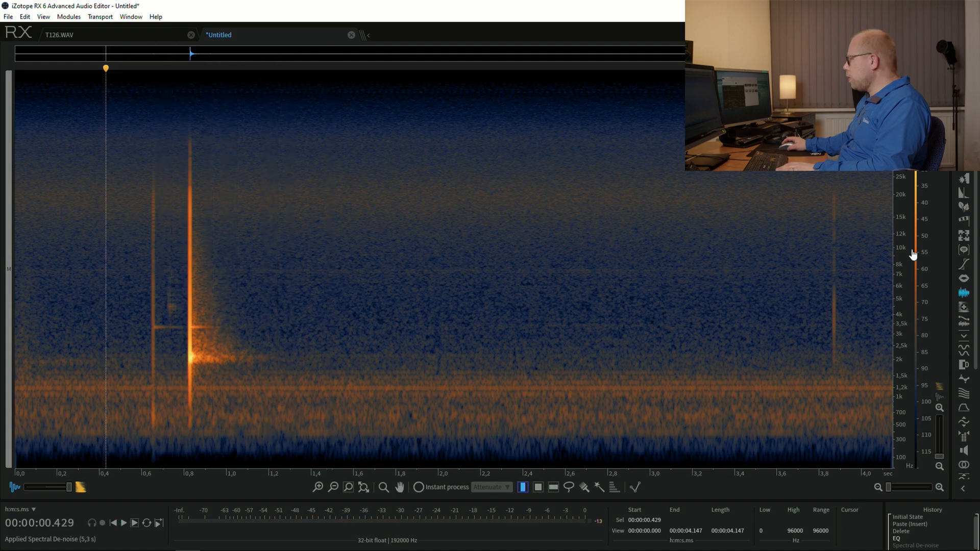
left_click(916, 546)
left_click(61, 311)
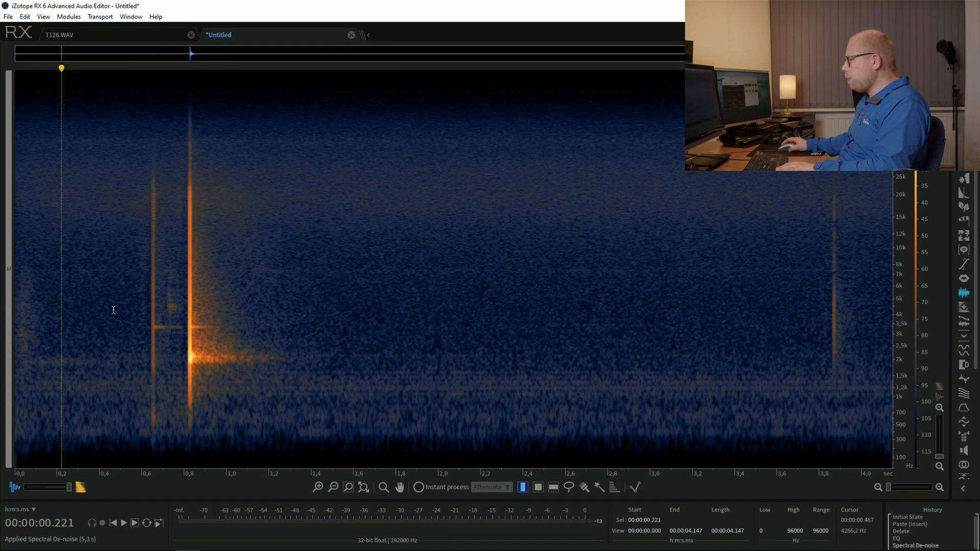
key("space")
left_click(102, 312)
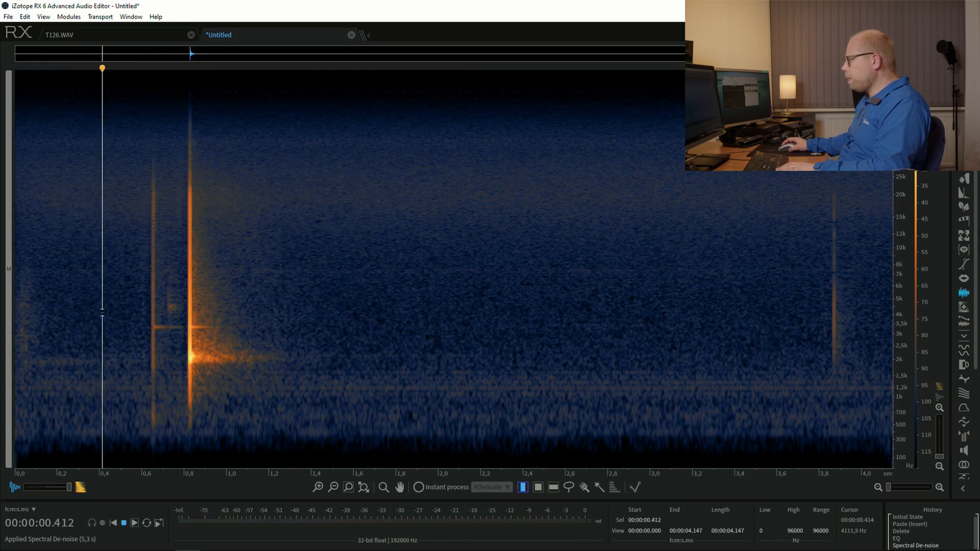
left_click(102, 312)
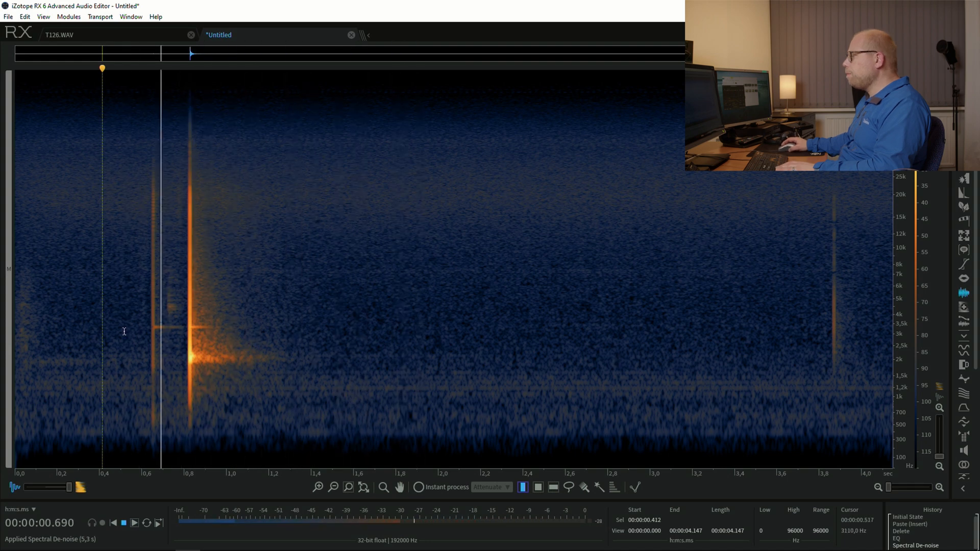
left_click(125, 331)
key("space")
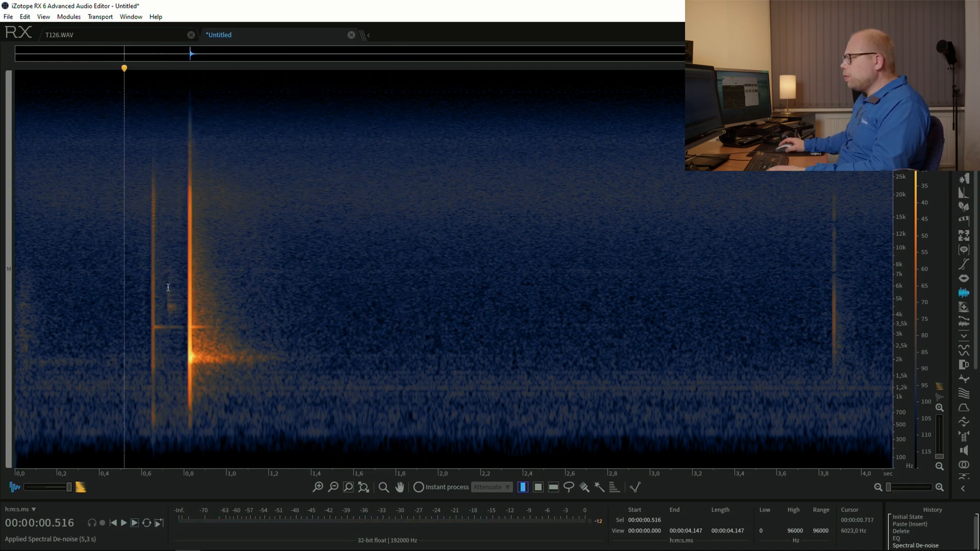
- Delete the first 0.779 seconds of the clip, up to just before the main transient
left_click_drag(176, 290, 14, 286)
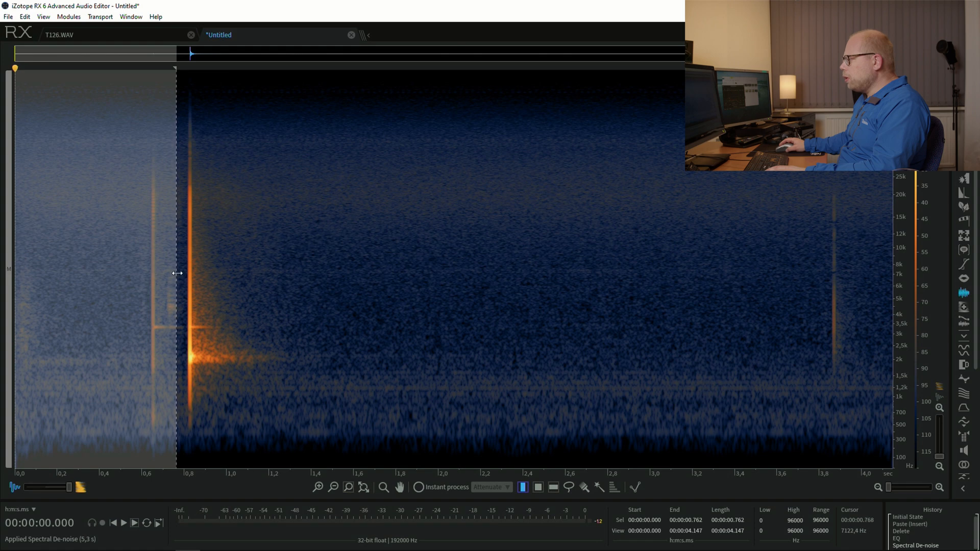
left_click_drag(177, 273, 177, 271)
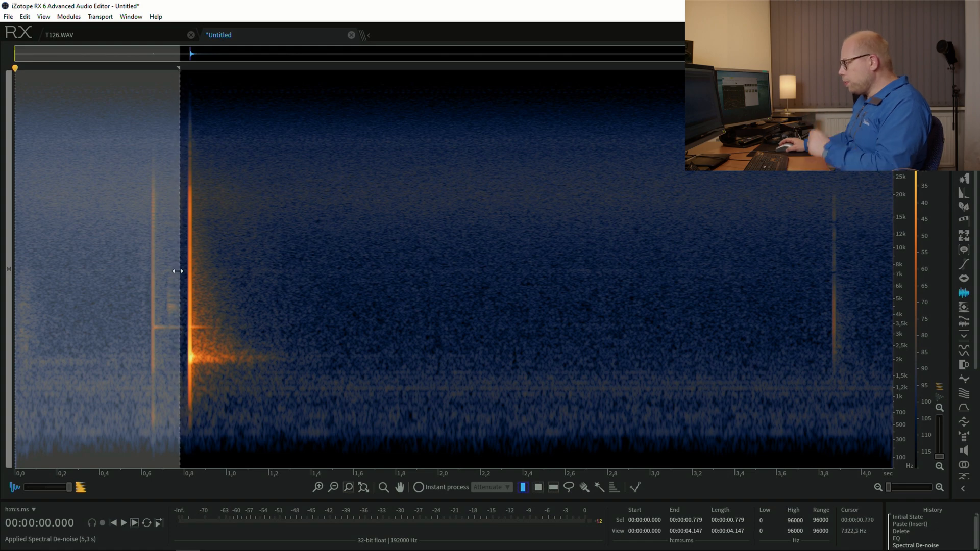
key("Delete")
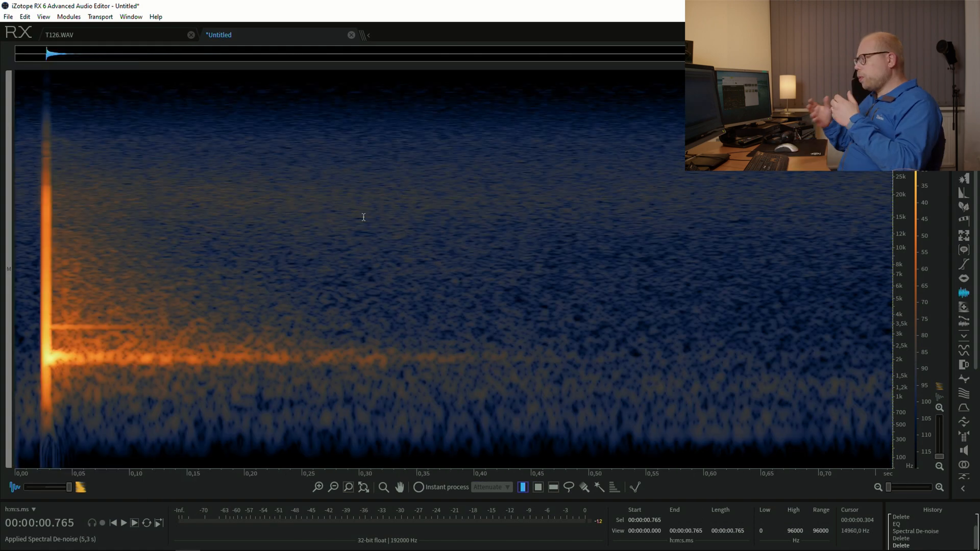
- Mark the clip's two resonance bands with frequency selections at about 1.8–2.3 kHz and 3.2–3.5 kHz, and clear the selection
left_click(552, 488)
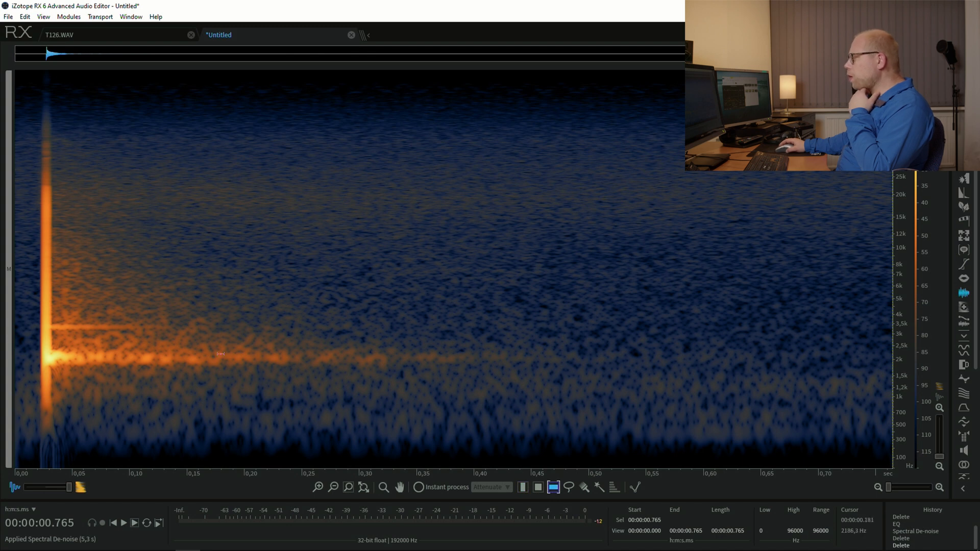
left_click_drag(193, 350, 193, 366)
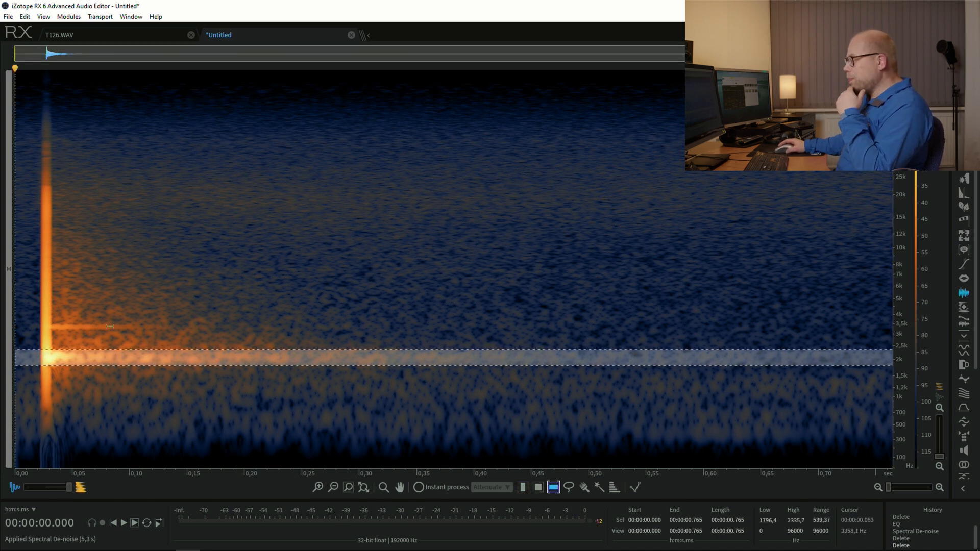
left_click_drag(106, 323, 106, 330)
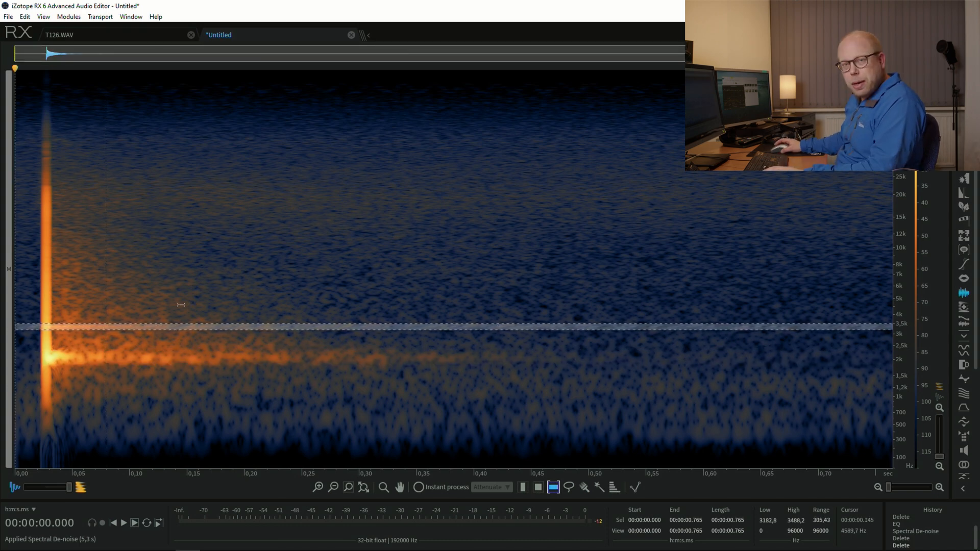
left_click(173, 336)
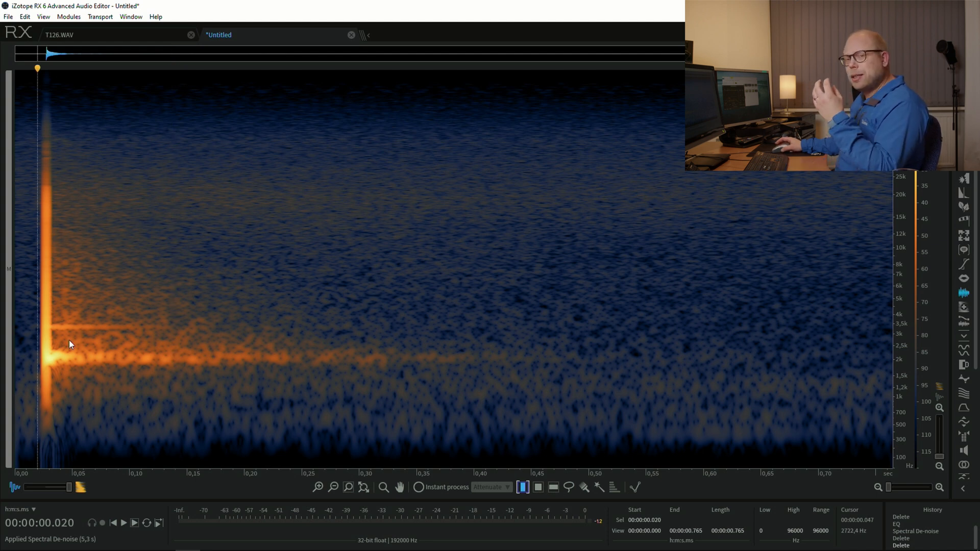
- Select the transient from 0.019 to 0.034 s, followed by the main resonance band at about 1.8–2.5 kHz
left_click_drag(36, 309, 55, 313)
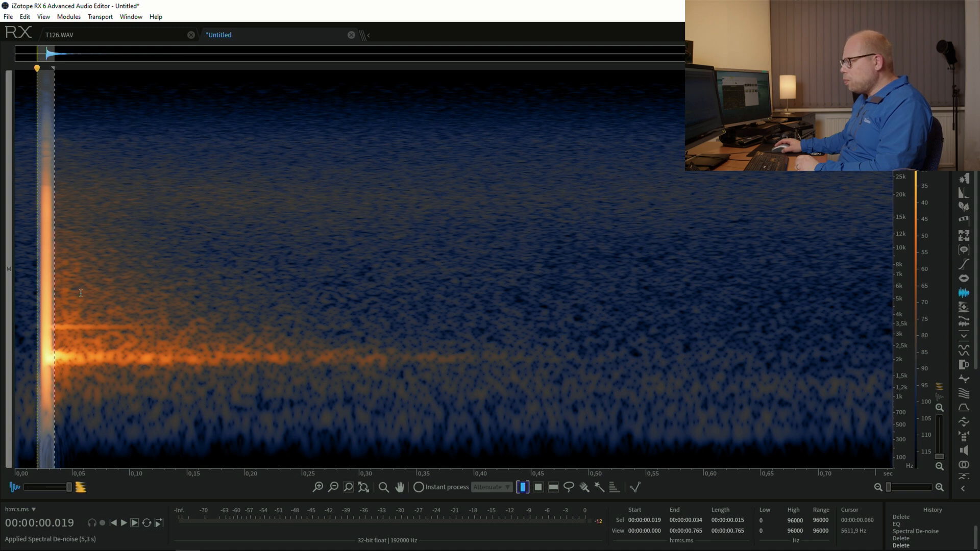
left_click_drag(56, 311, 265, 325)
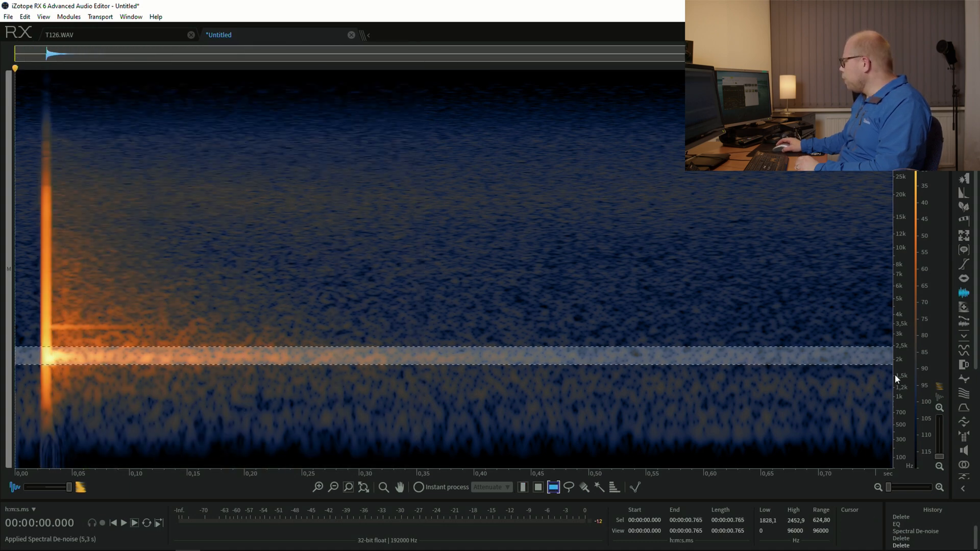
right_click(903, 362)
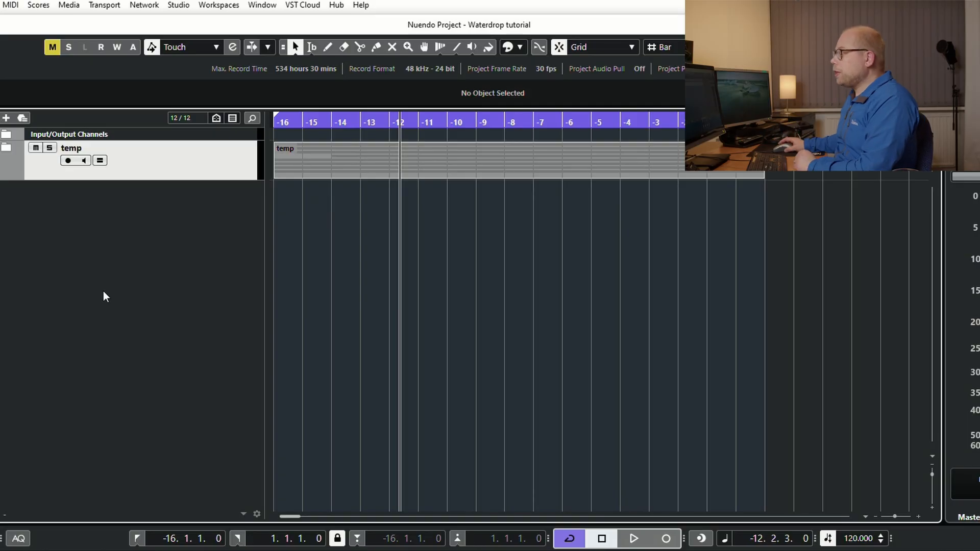
- In the Nuendo project Waterdrop tutorial, add one instrument track using iZotope Iris 2, routed to Stereo Out
right_click(104, 289)
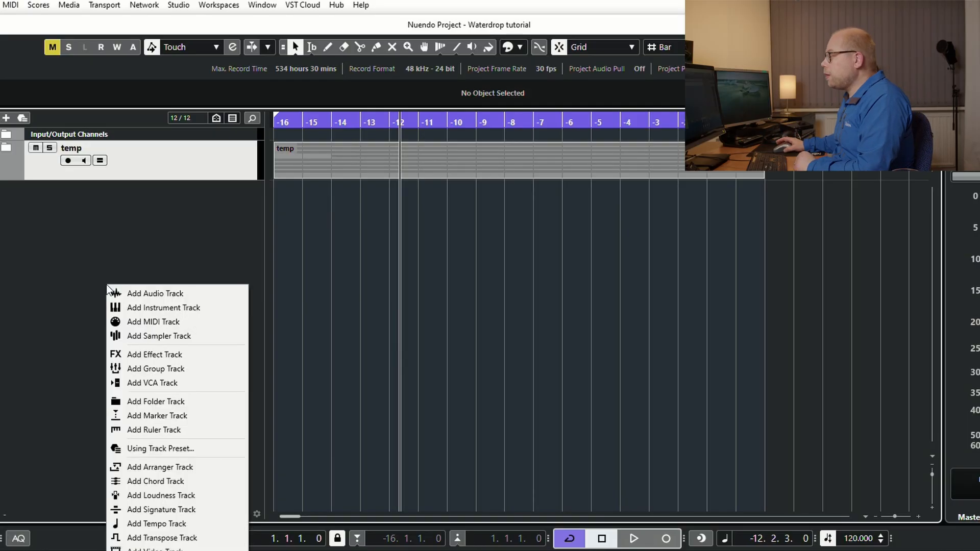
left_click(189, 309)
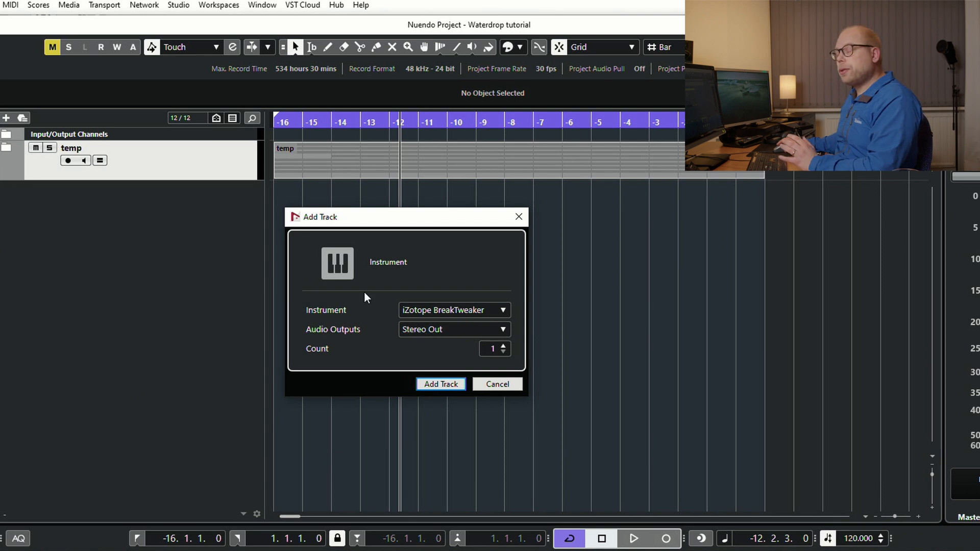
left_click(498, 313)
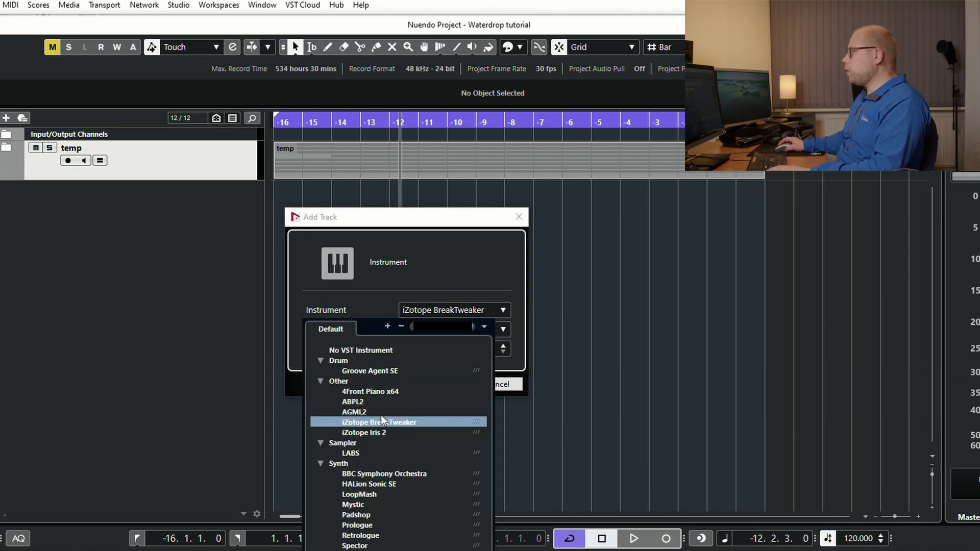
left_click(373, 432)
left_click(446, 385)
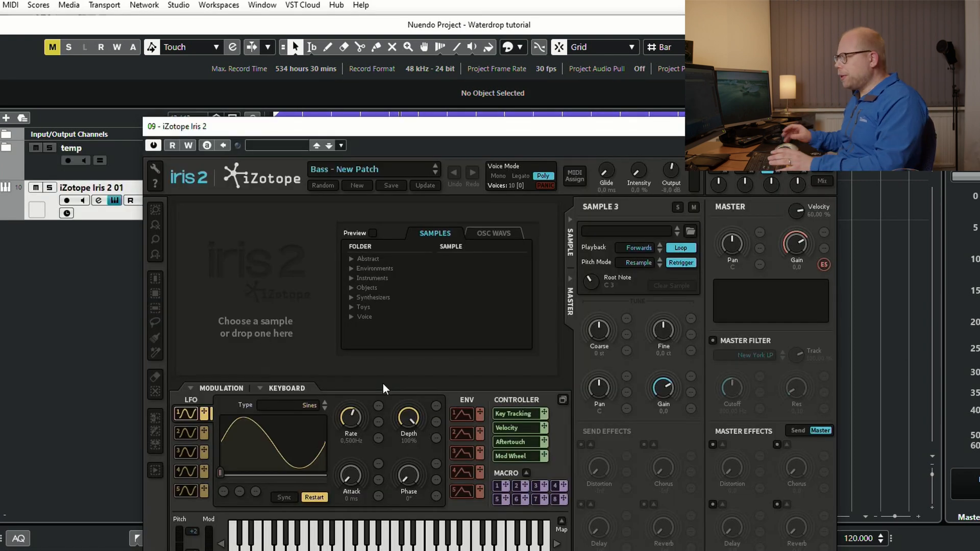
left_click_drag(551, 131, 518, 126)
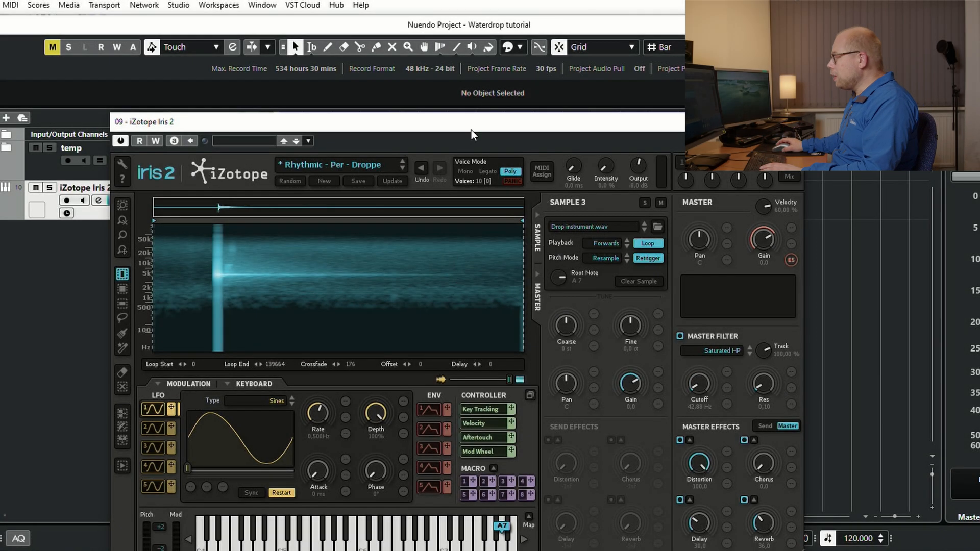
left_click_drag(471, 125, 441, 128)
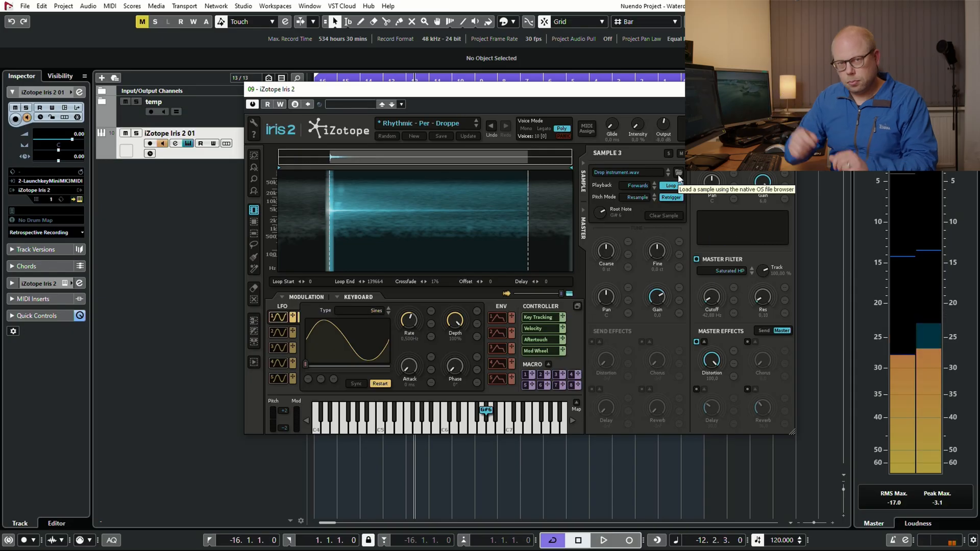
- Reposition the spectral selection within Drop instrument.wav, bringing the small rectangular region beside the transient down from the highs to roughly 1–3 kHz
left_click(253, 246)
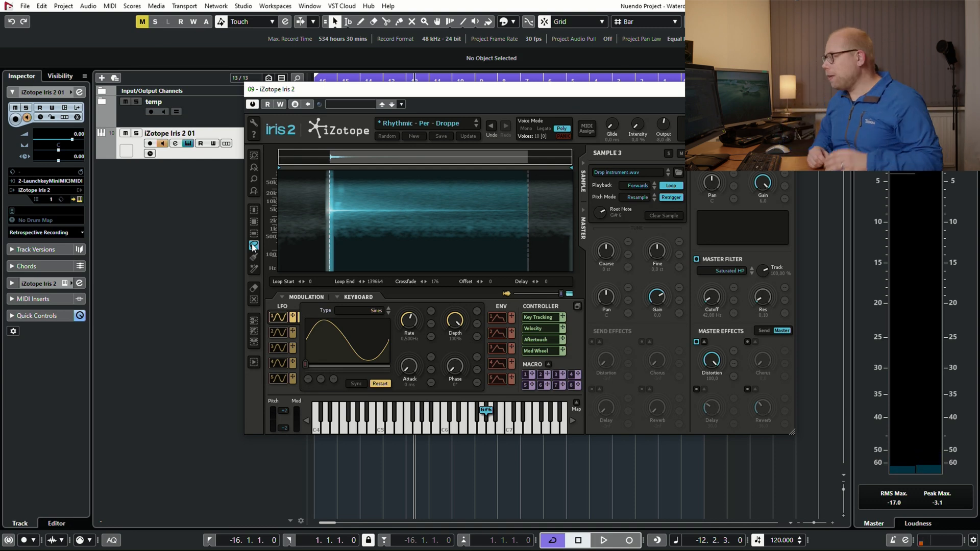
left_click(253, 257)
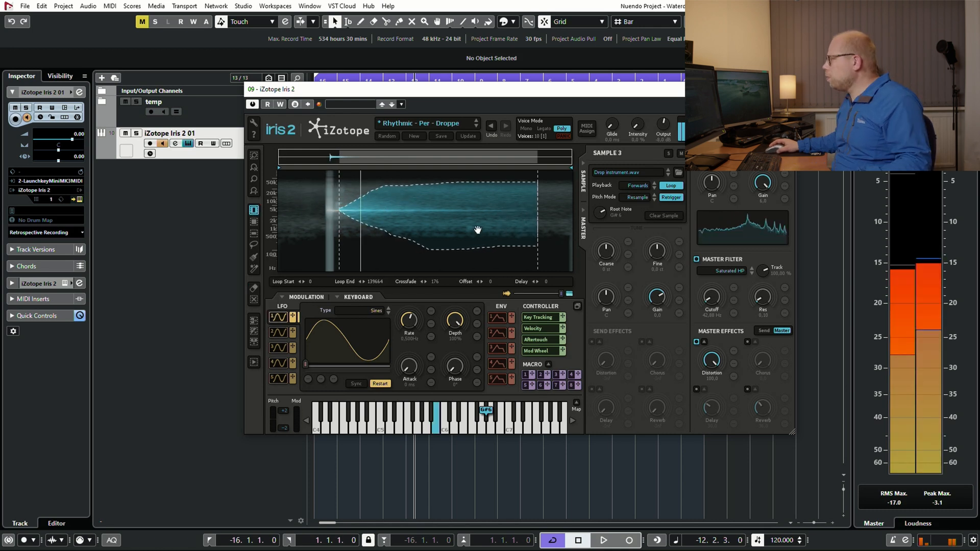
mouse_move(478, 230)
left_mouse_down()
mouse_move(531, 230)
mouse_move(362, 215)
left_mouse_up()
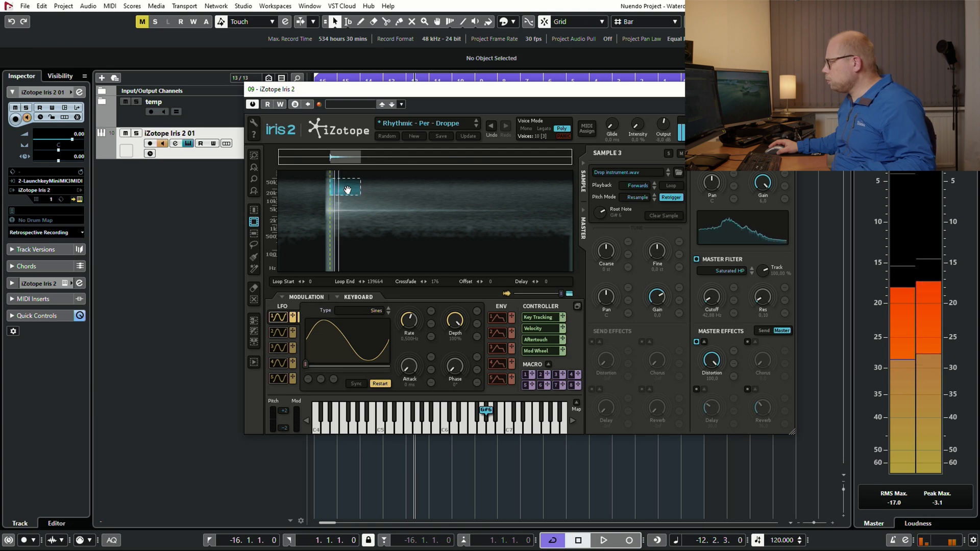
left_click_drag(347, 190, 345, 225)
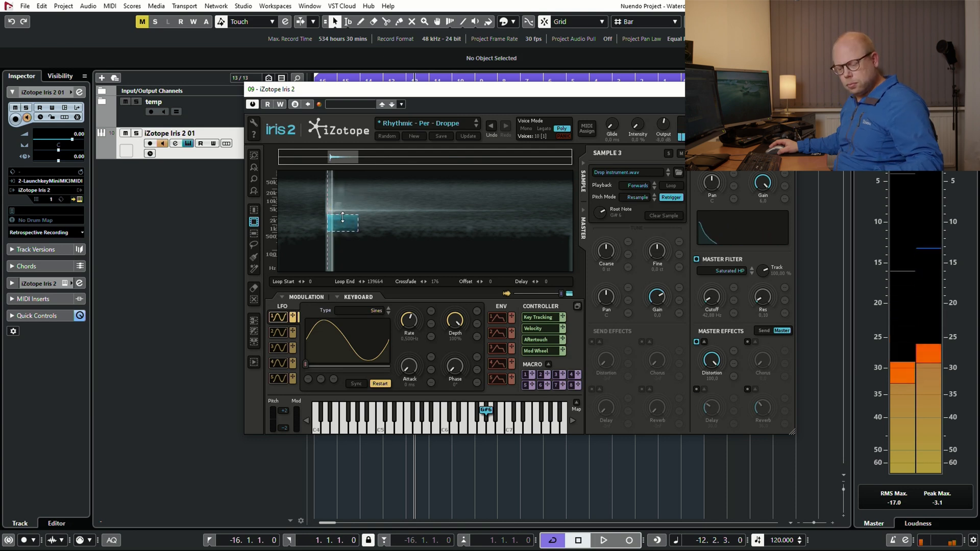